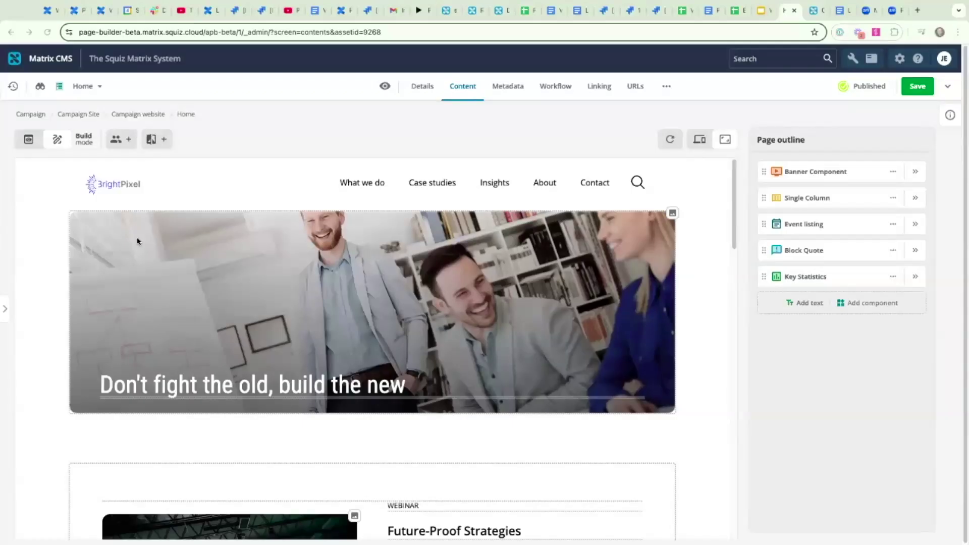
Step: Open the properties of the Single Column component holding the Future-Proof Strategies webinar
scroll(189, 274, "down", 1)
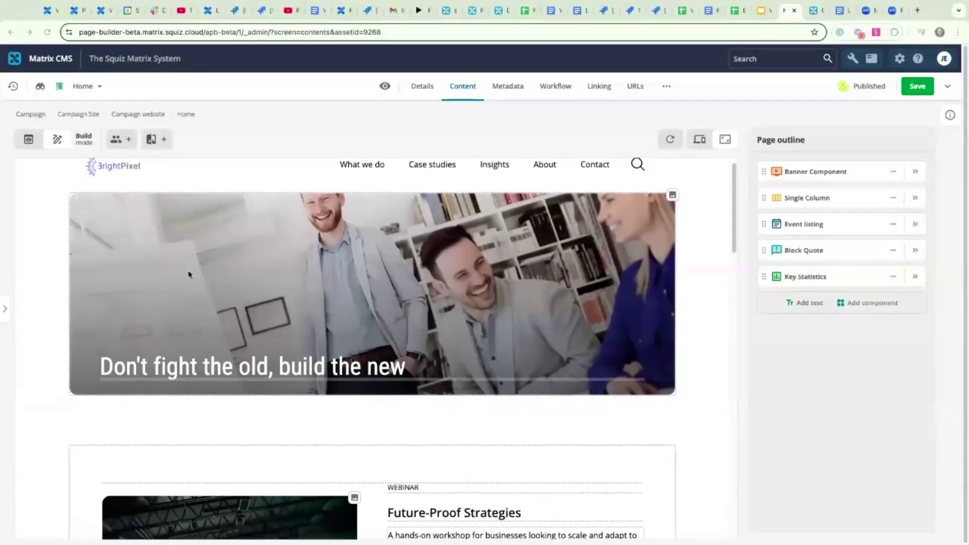
scroll(188, 275, "down", 3)
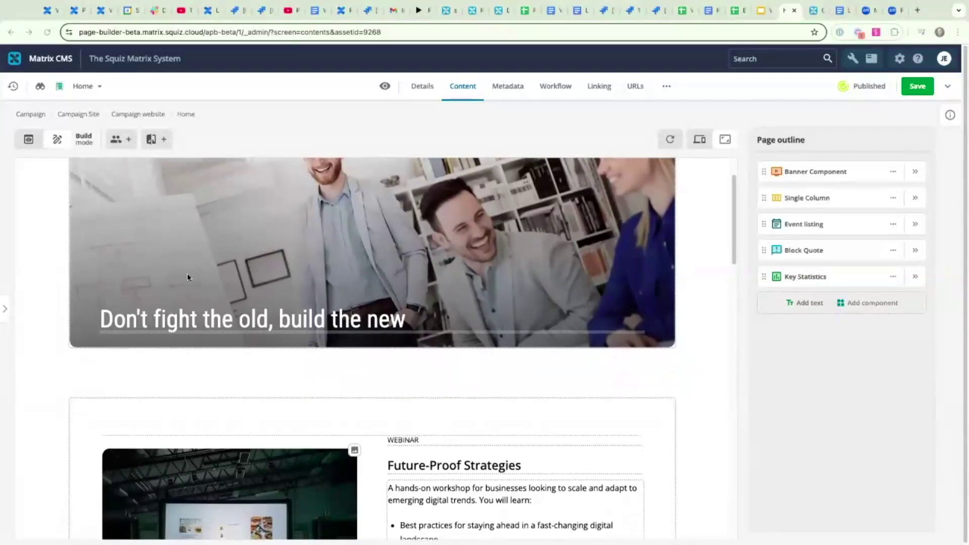
scroll(188, 279, "down", 5)
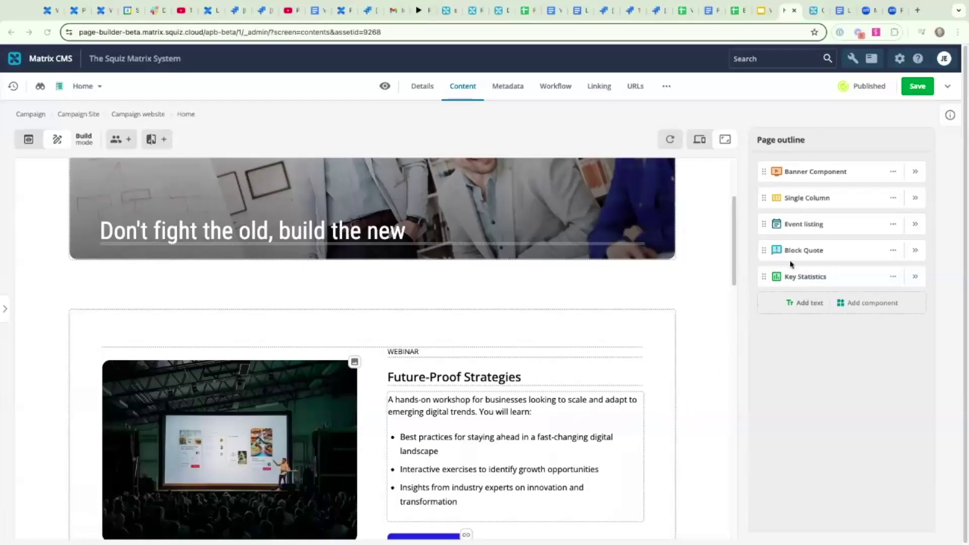
scroll(697, 274, "up", 3)
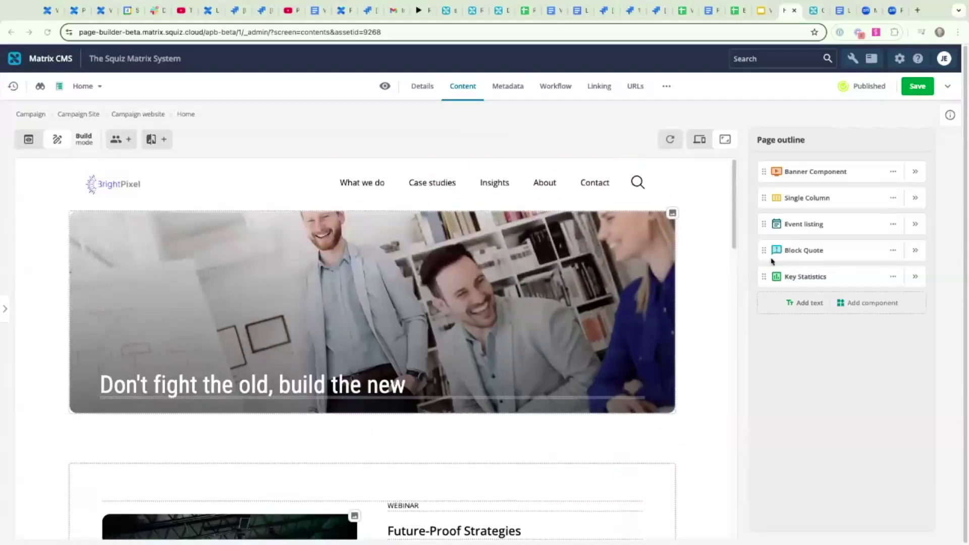
left_click(797, 201)
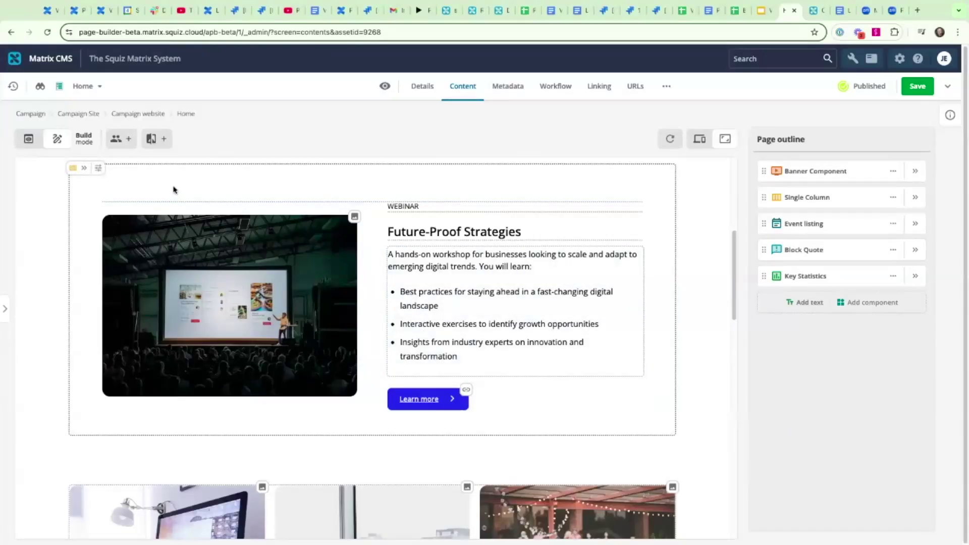
left_click(83, 171)
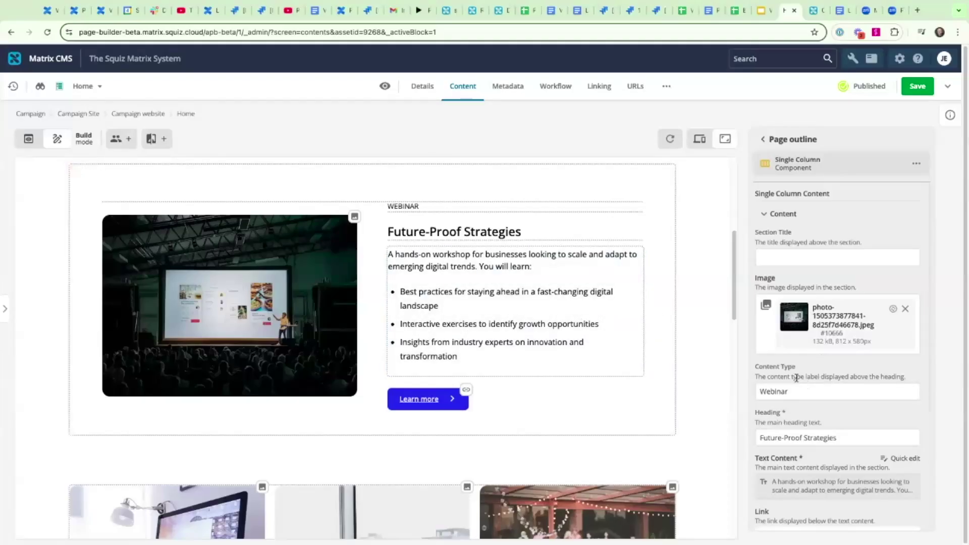
Step: Change the webinar section's heading to "Strategies that last"
left_click(529, 232)
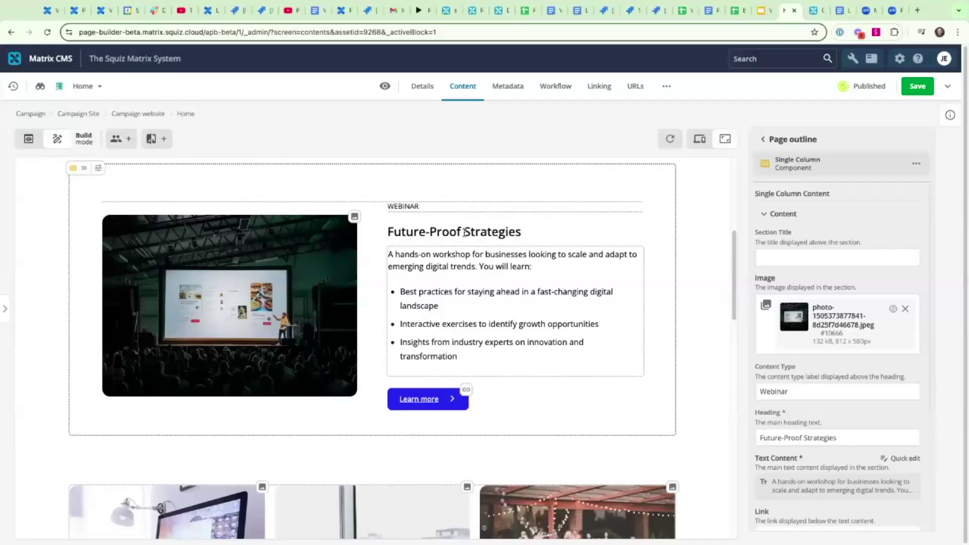
left_click_drag(464, 232, 389, 233)
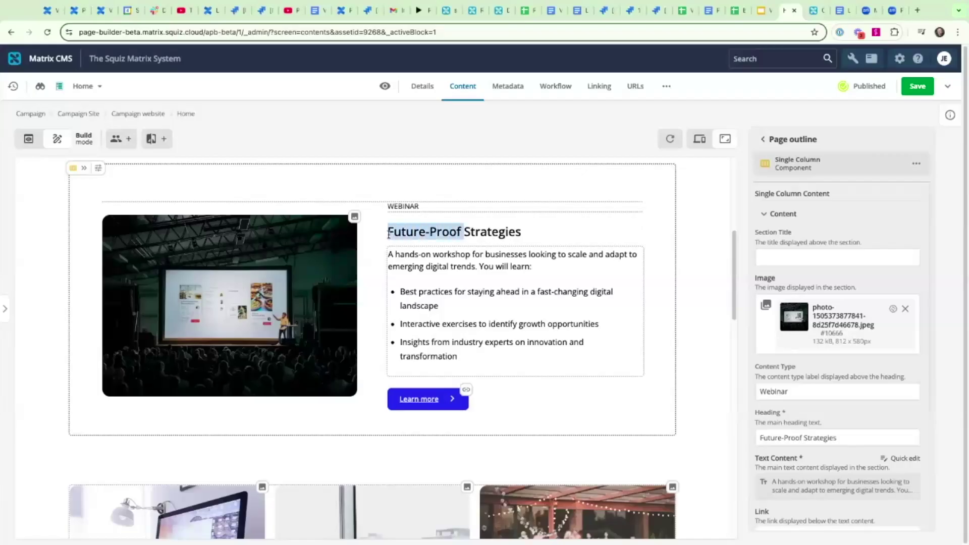
key("BackSpace")
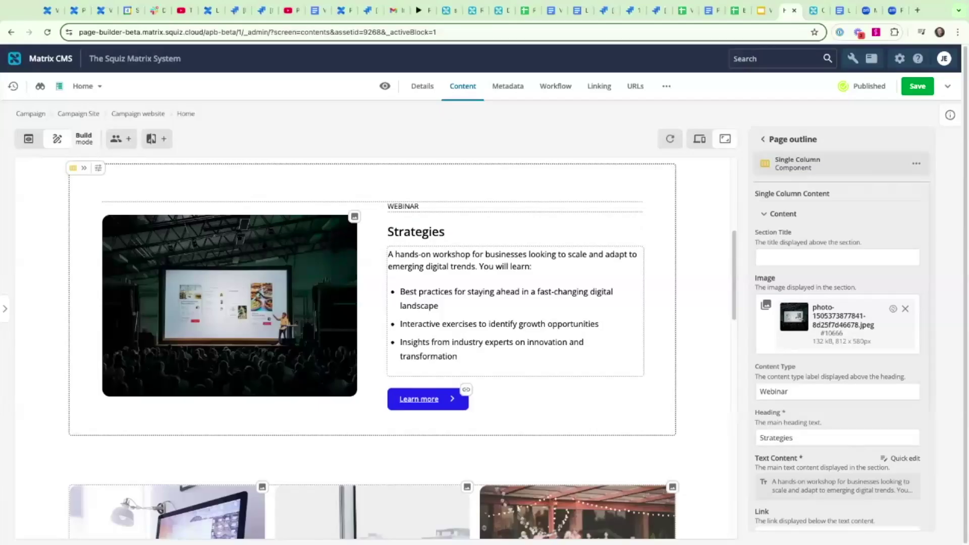
left_click(449, 234)
type("that last")
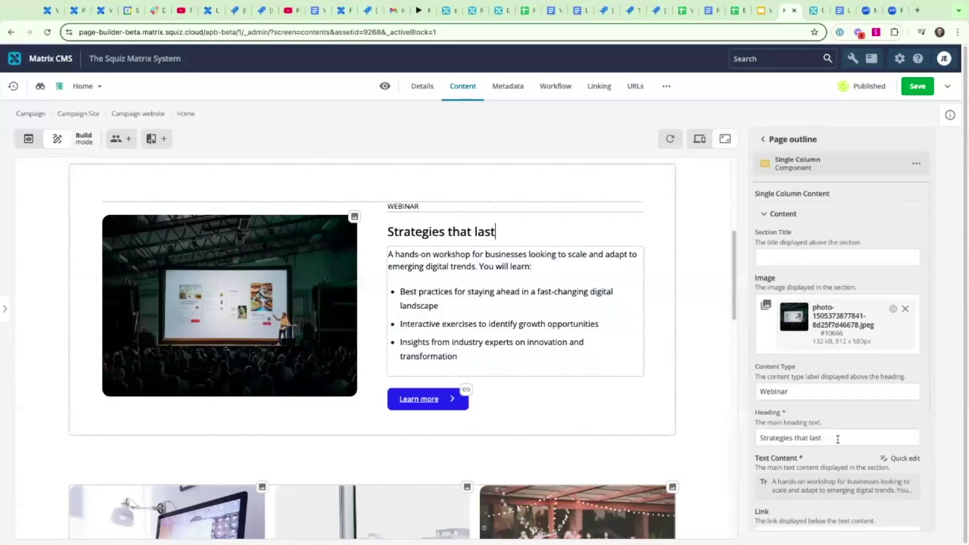
left_click_drag(838, 440, 757, 439)
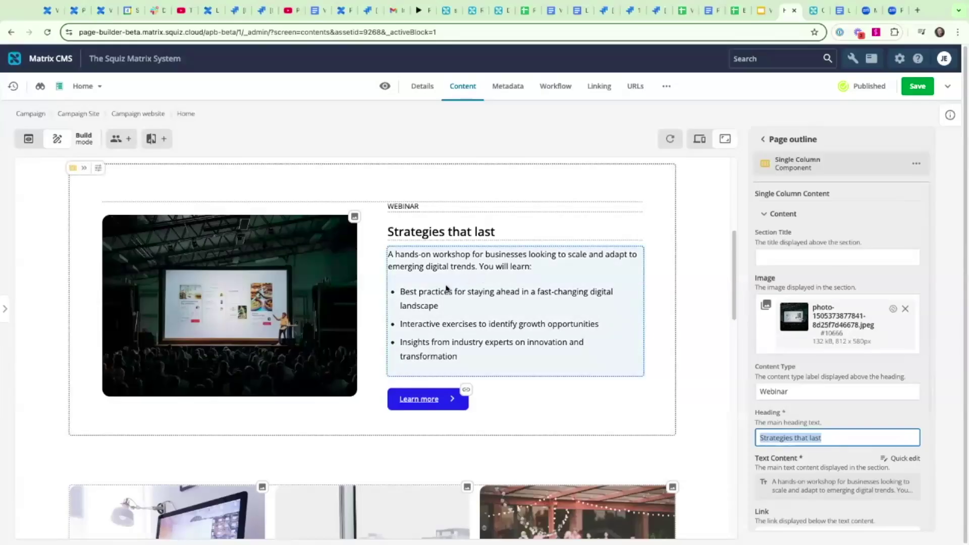
Step: Apply the text-left variant to the webinar Single Column component
left_click(99, 169)
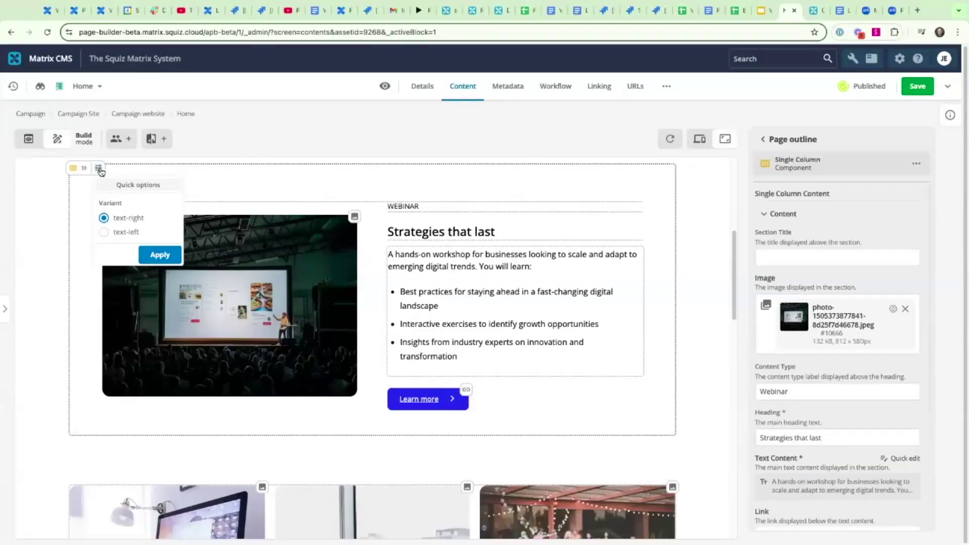
left_click(104, 233)
left_click(153, 255)
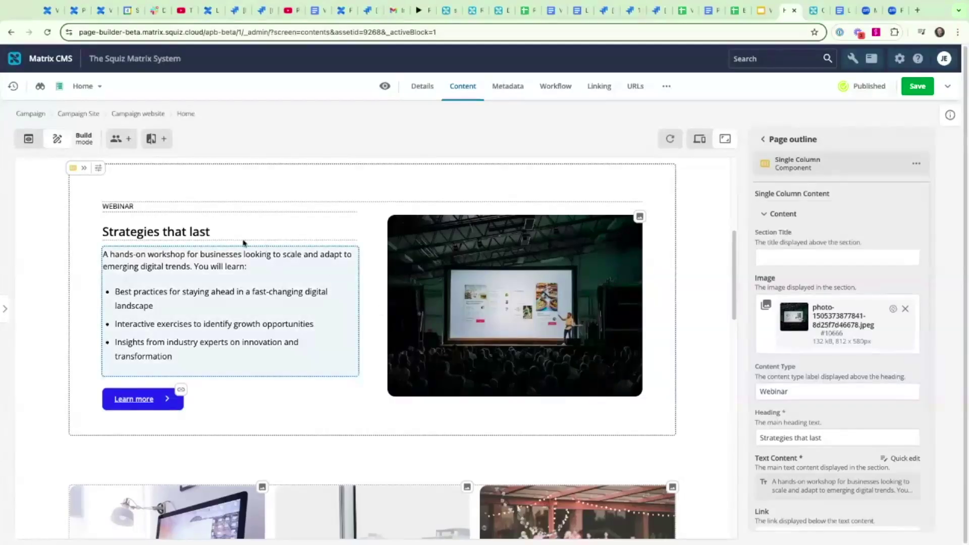
Step: Switch the page to the TikTok Campaign personalization segment and return to the page outline
left_click(129, 144)
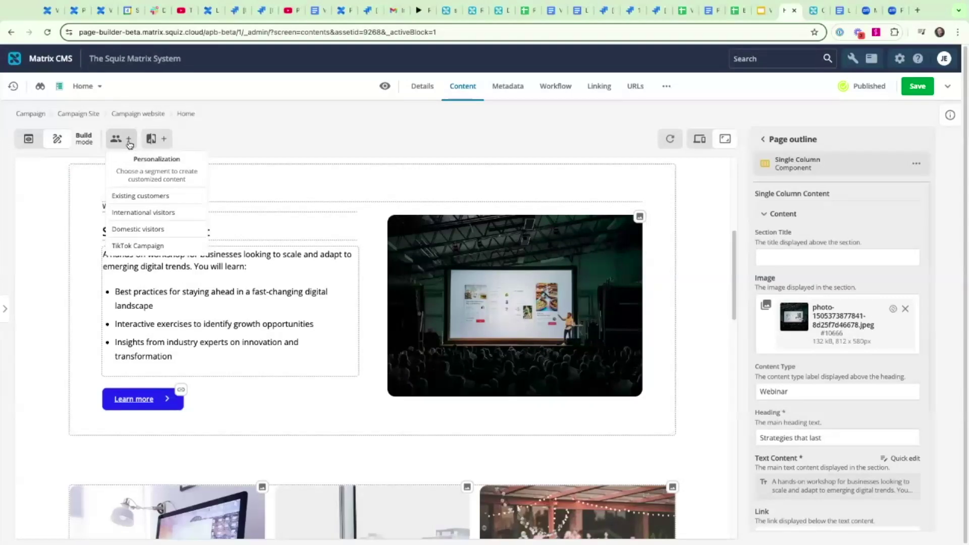
left_click(144, 249)
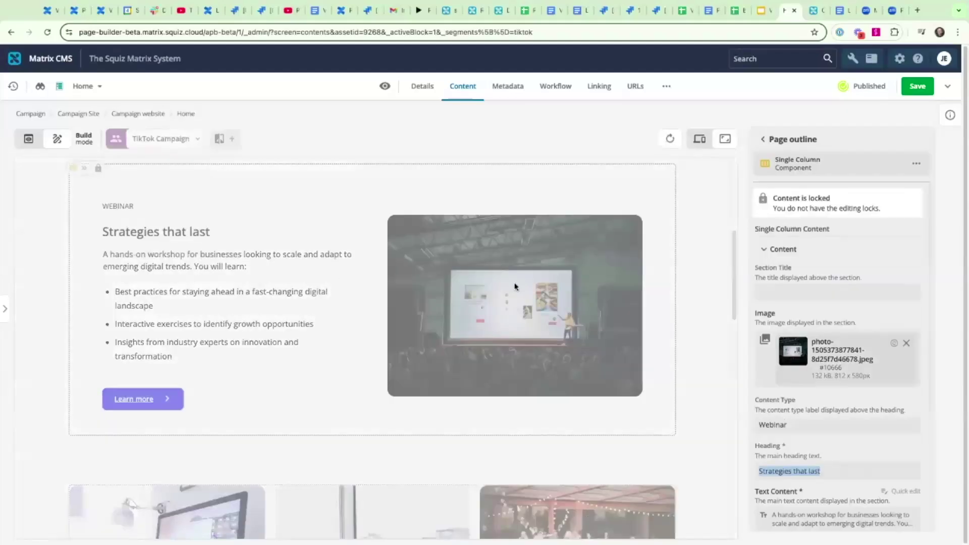
left_click(762, 139)
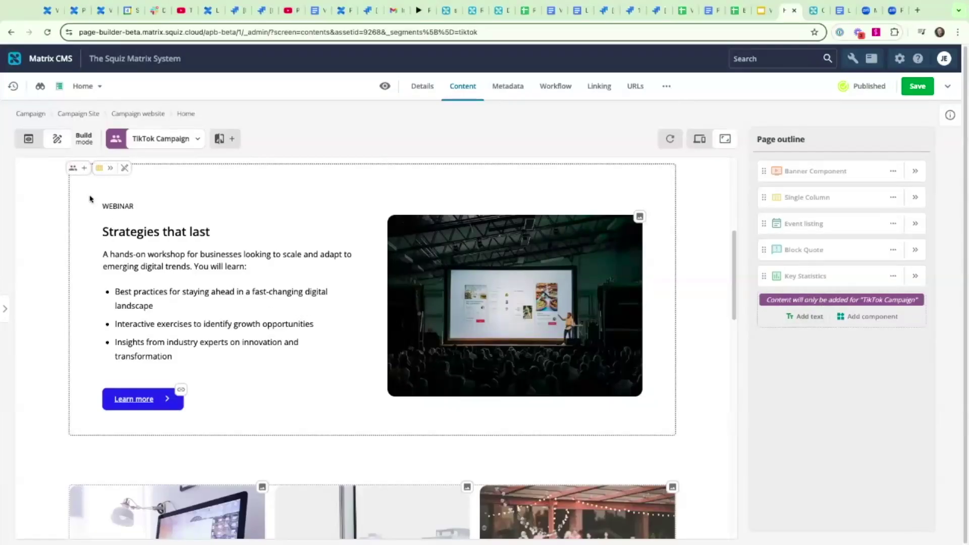
Step: Create a TikTok Campaign version of the webinar section by duplicating its current content
left_click(84, 171)
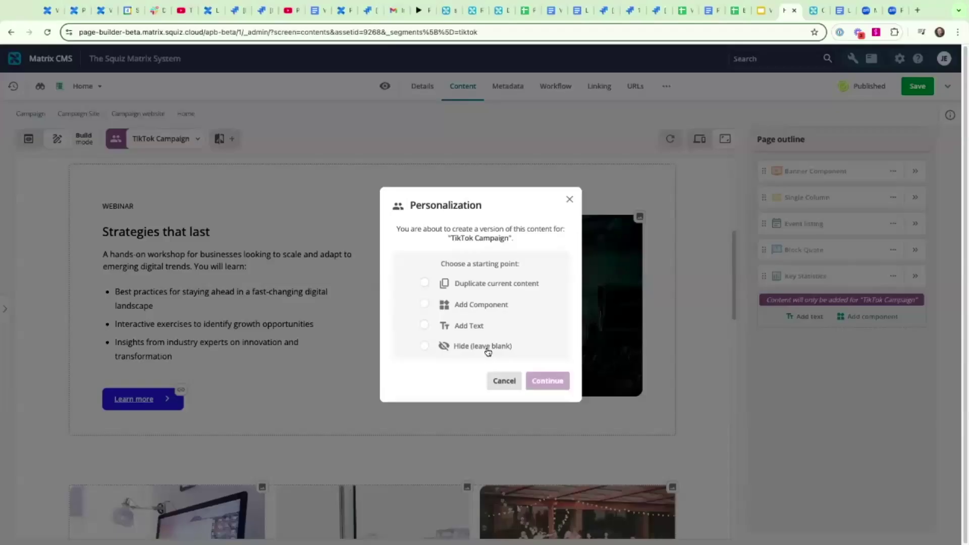
left_click(424, 283)
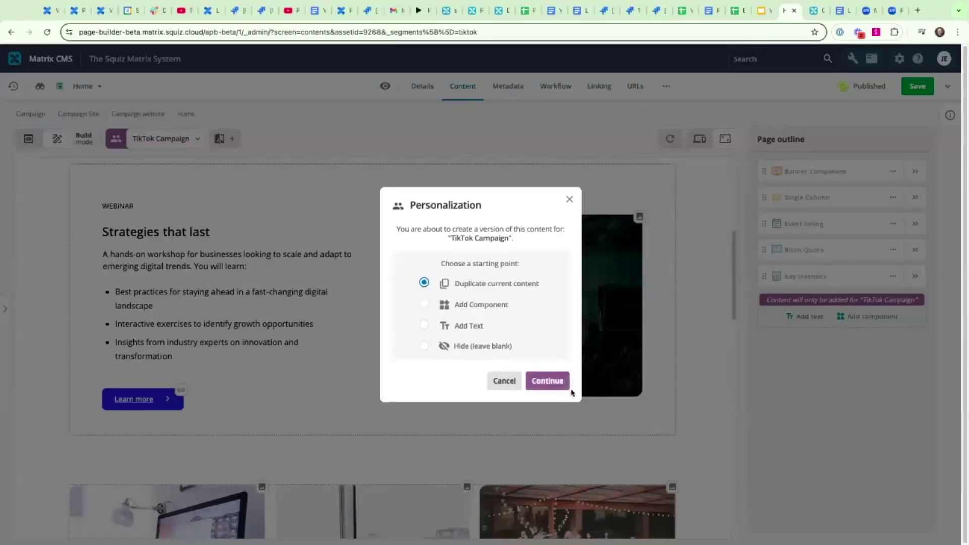
left_click(541, 382)
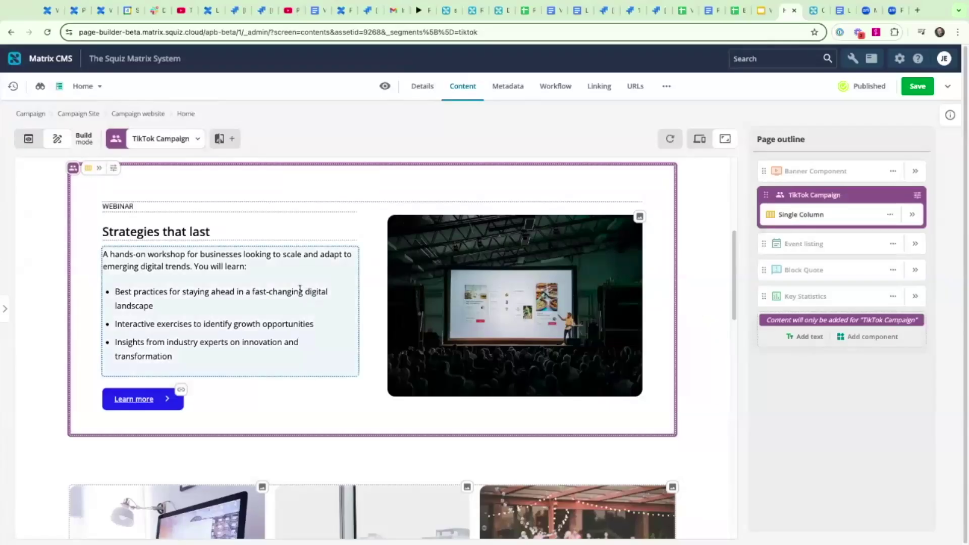
Step: Generate an AI rewrite of the webinar's full text content to sound casual, copy it and close the comparison
left_click(190, 360)
left_click_drag(187, 356, 101, 255)
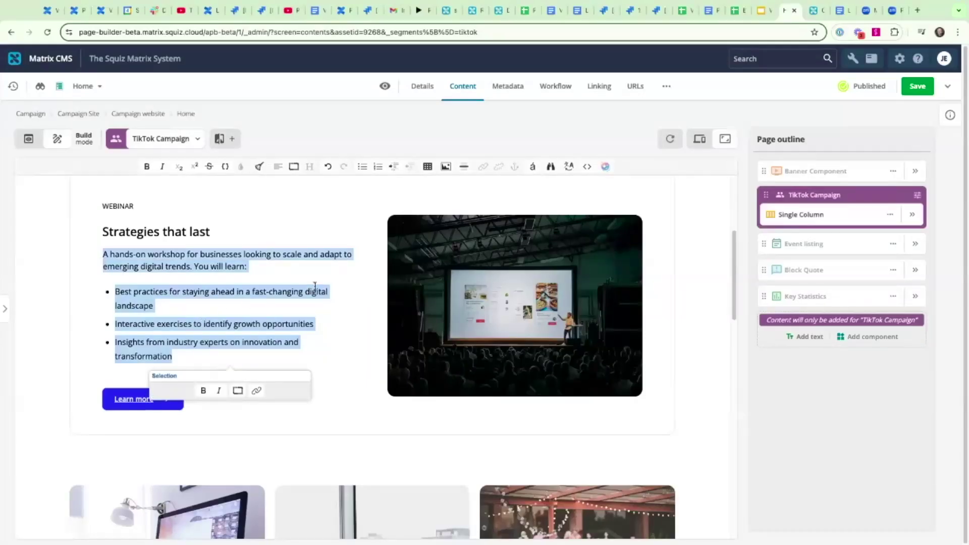
left_click(606, 170)
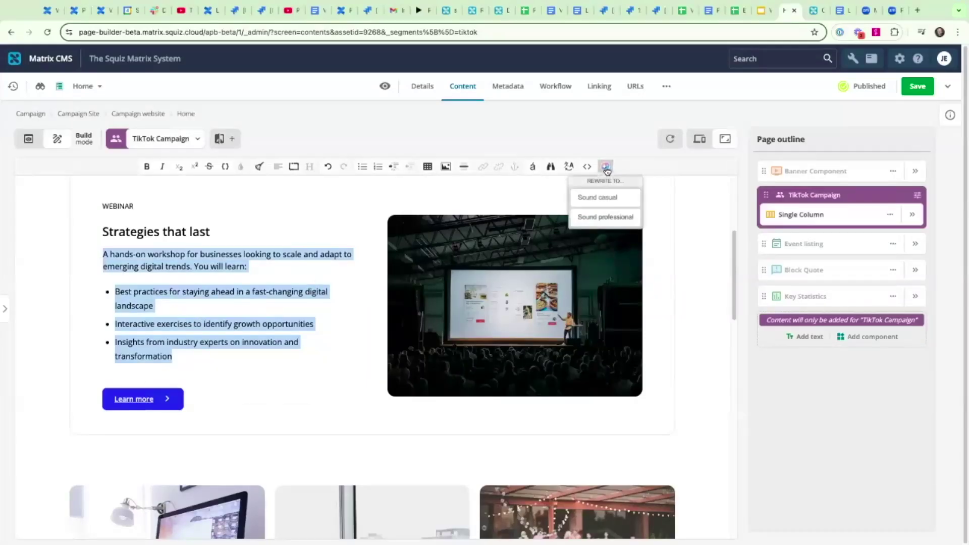
left_click(602, 198)
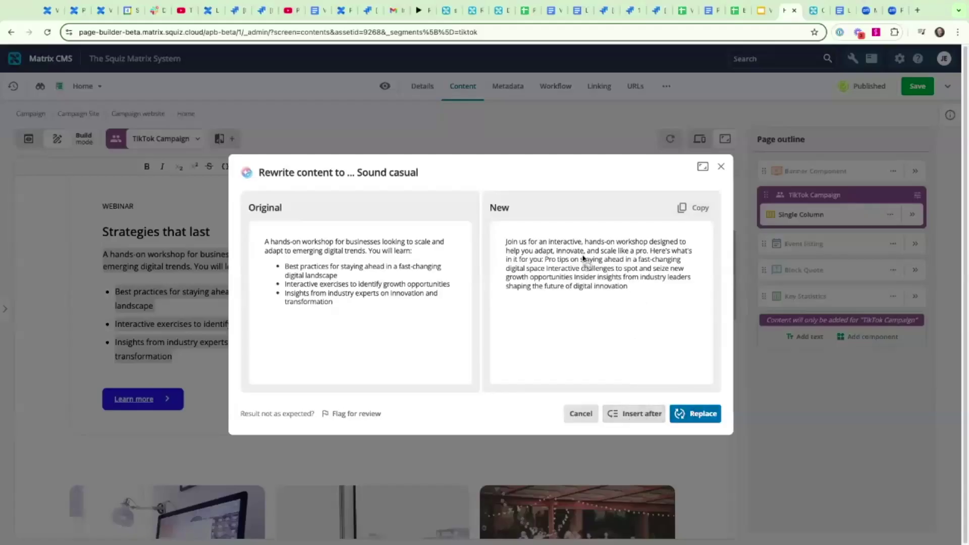
left_click(721, 167)
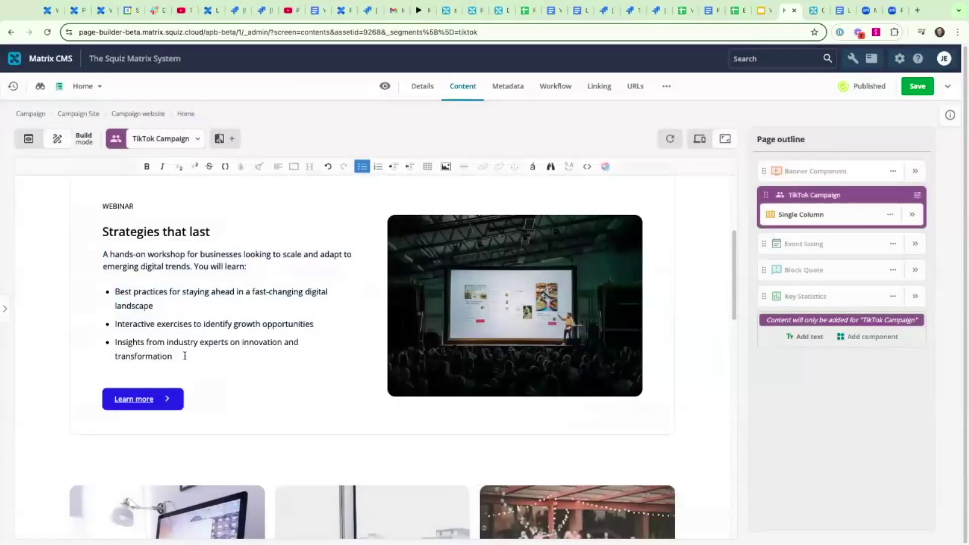
Step: Replace the webinar's whole text content with the copied casual rewrite and remove the leftover empty bullet
left_click_drag(185, 356, 101, 253)
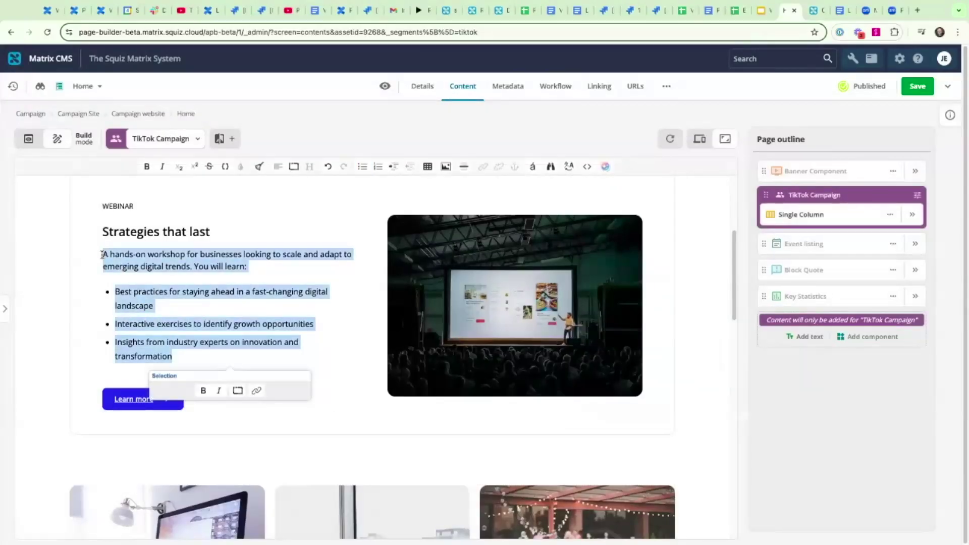
type("Join us for an interactive, hands-on workshop designed to help you adapt, innovate, and scale like a pro. Here's what's in it for you: Pro tips on staying ahead in a fast-changing digital space Interactive challenges to spot and seize new growth opportunities Insider insights from industry leaders shaping the future of digital innovation")
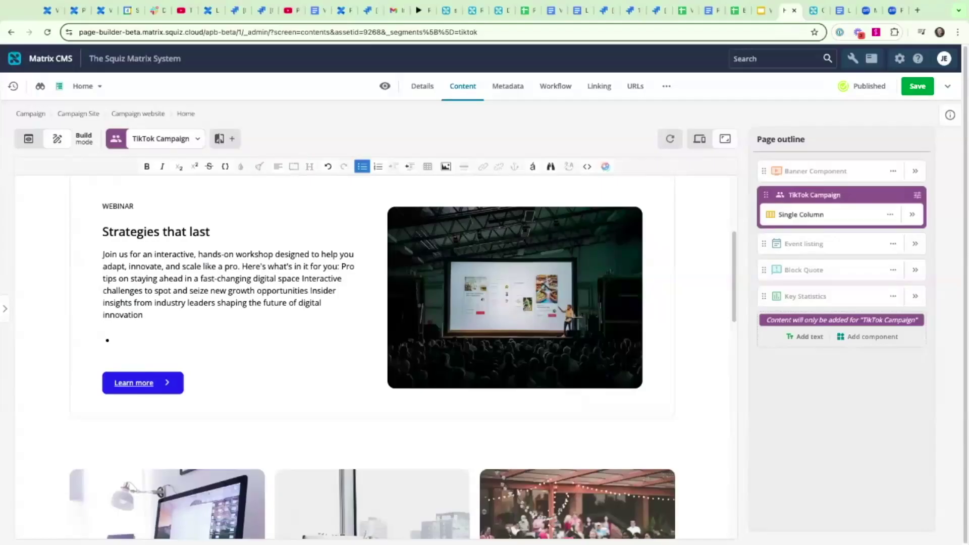
key("BackSpace")
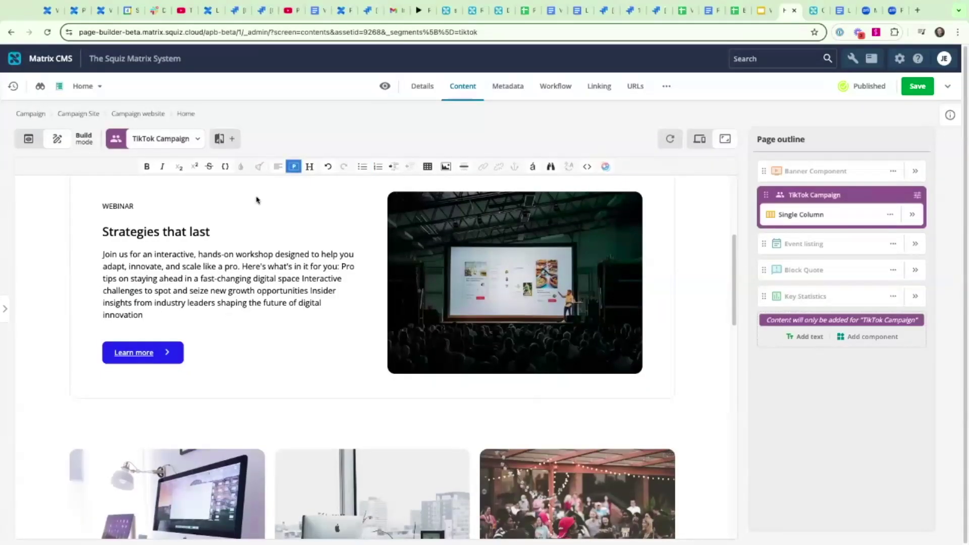
Step: Split the text after "Here's what's in it for you:" into three bullets starting with Pro tips, Interactive challenges and Insider insights
left_click(342, 267)
key("Return")
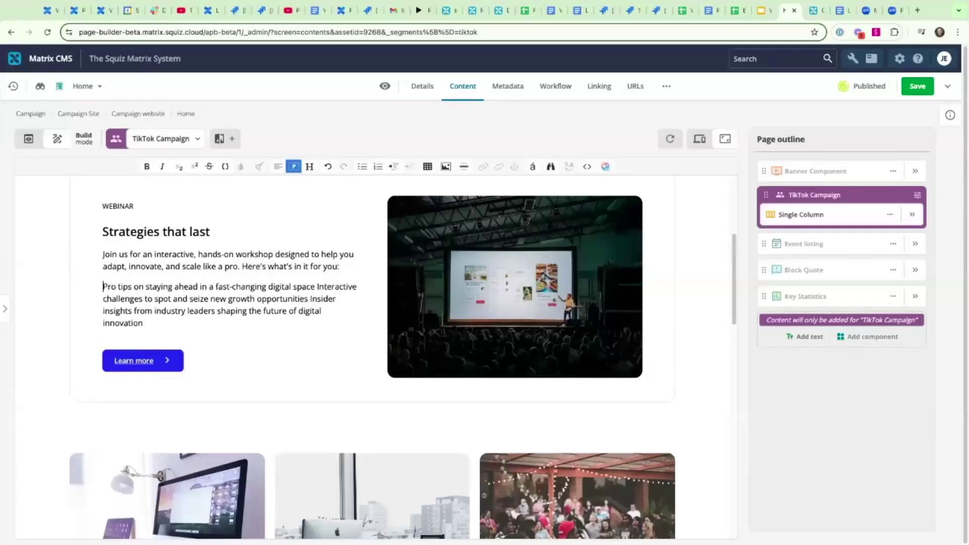
left_click(362, 167)
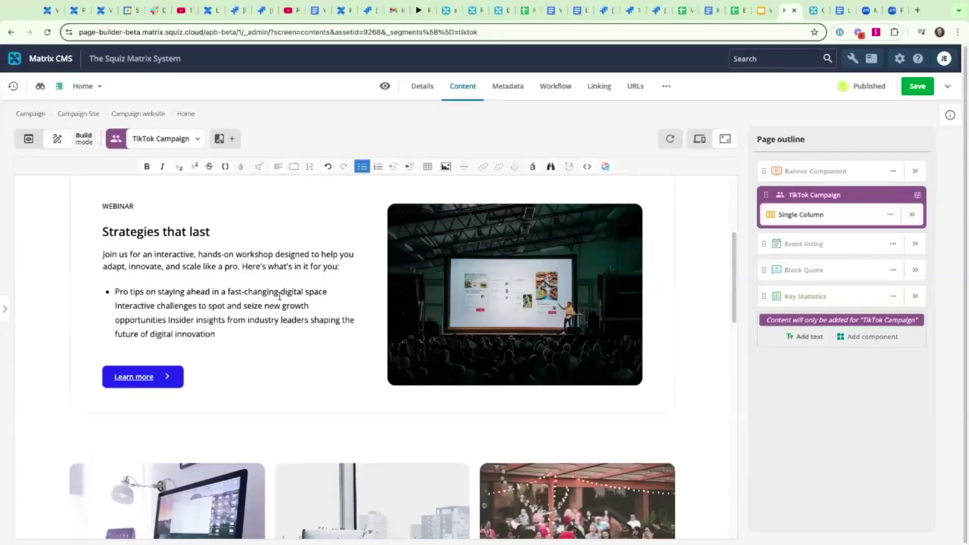
left_click(113, 305)
key("Return")
left_click(168, 324)
key("Return")
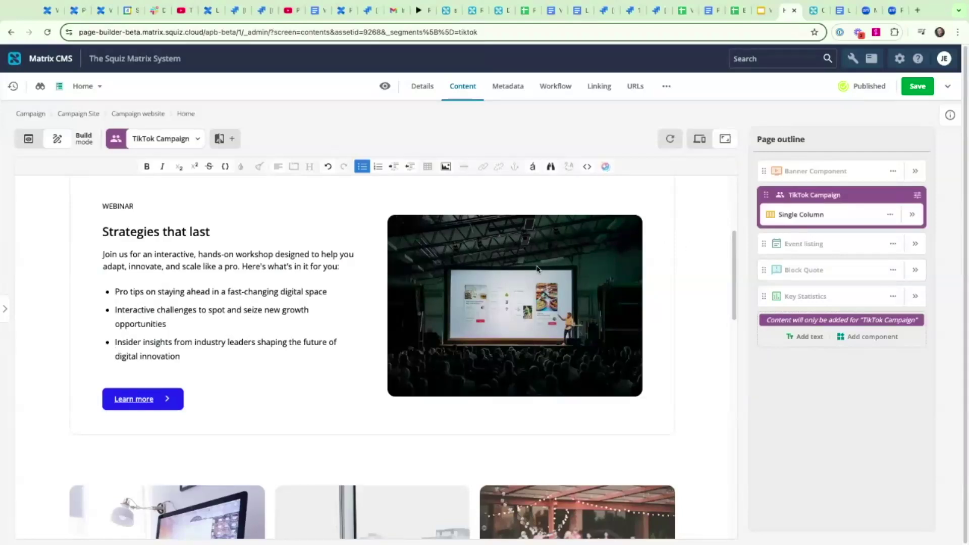
left_click(348, 290)
left_click(581, 252)
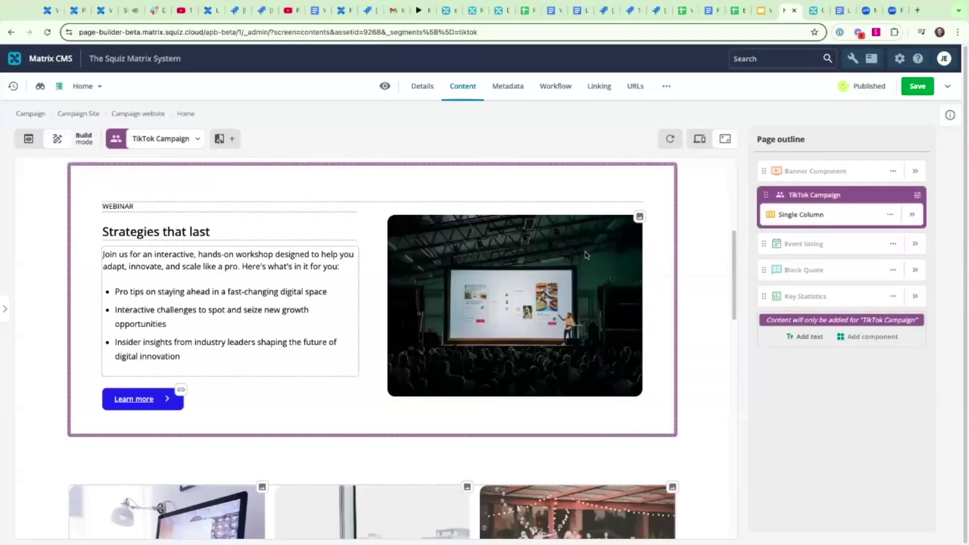
Step: Replace the webinar section's image with photo-1517, found by searching the image assets for "photo"
left_click(639, 217)
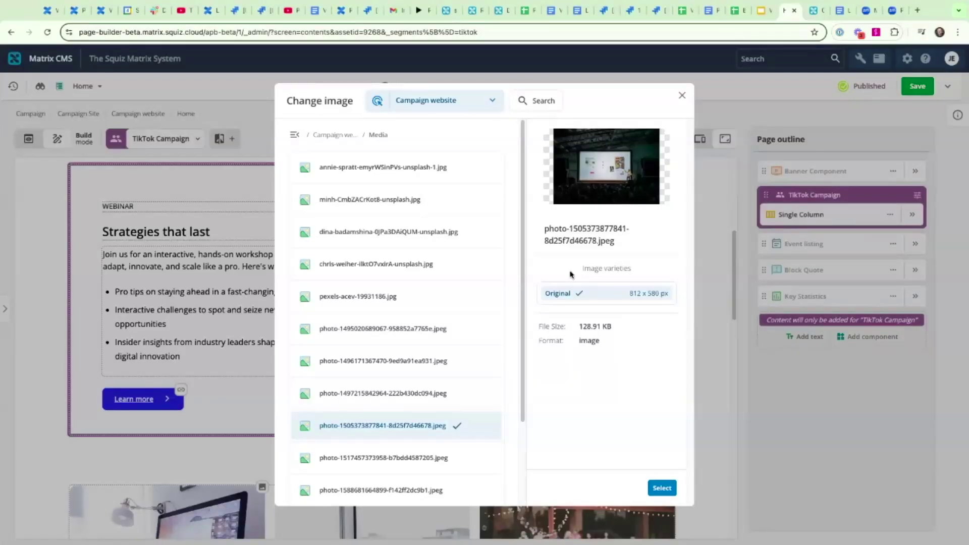
left_click(540, 103)
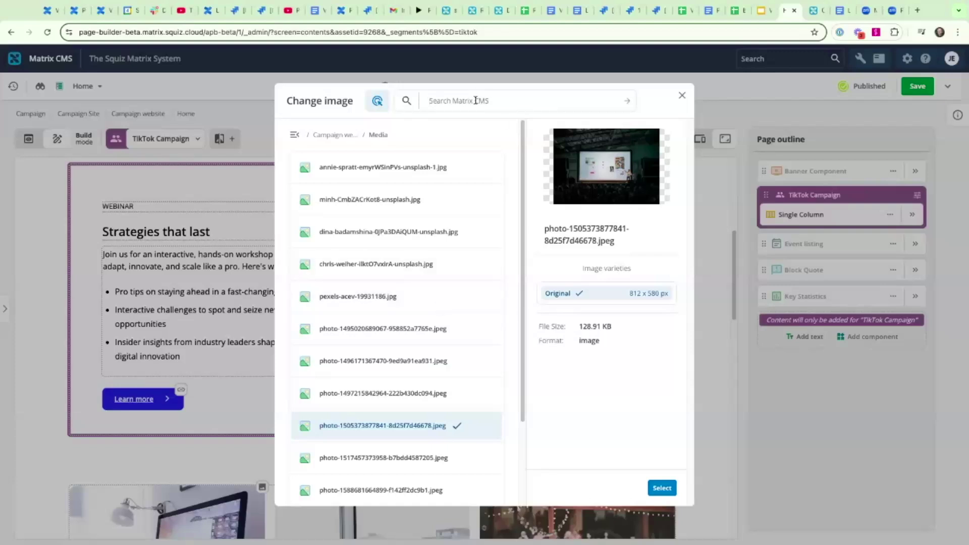
type("photo")
key("Return")
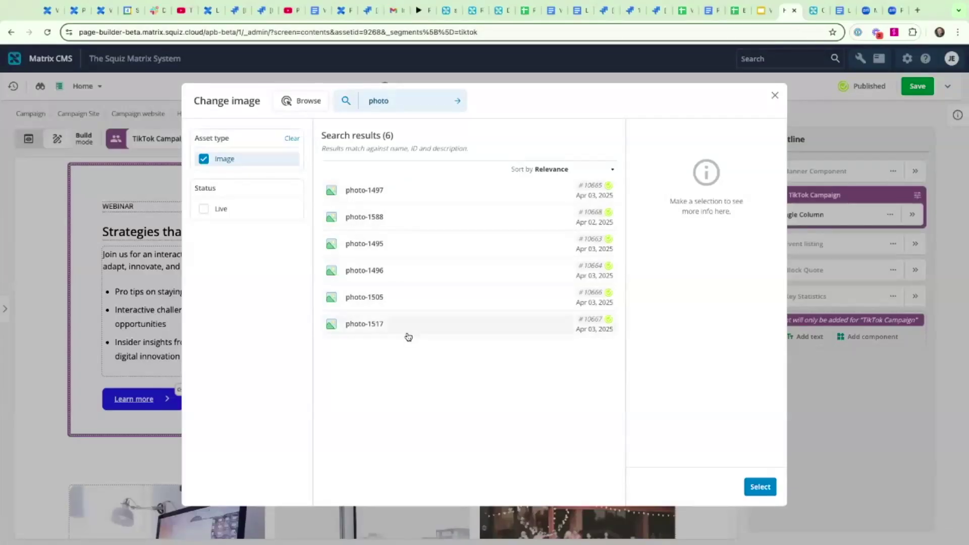
left_click(372, 327)
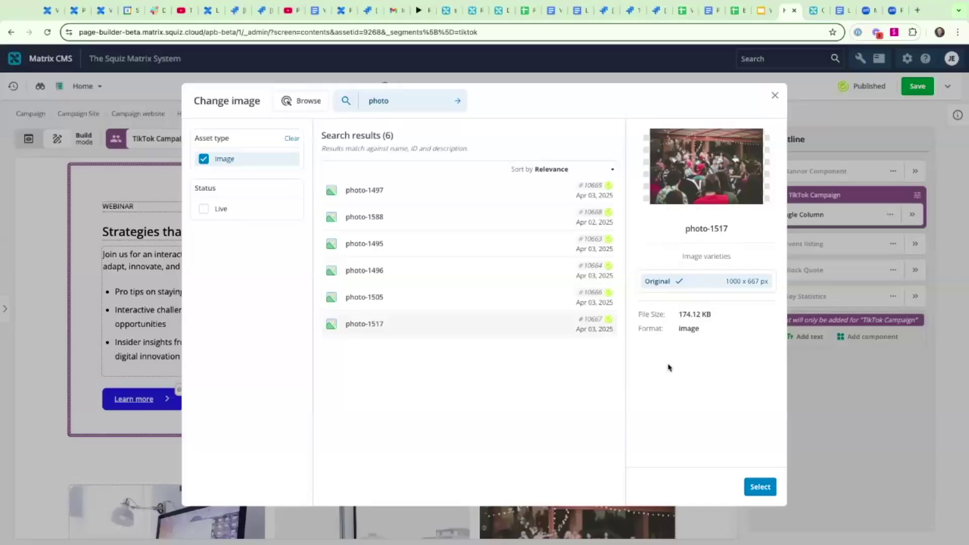
left_click(758, 490)
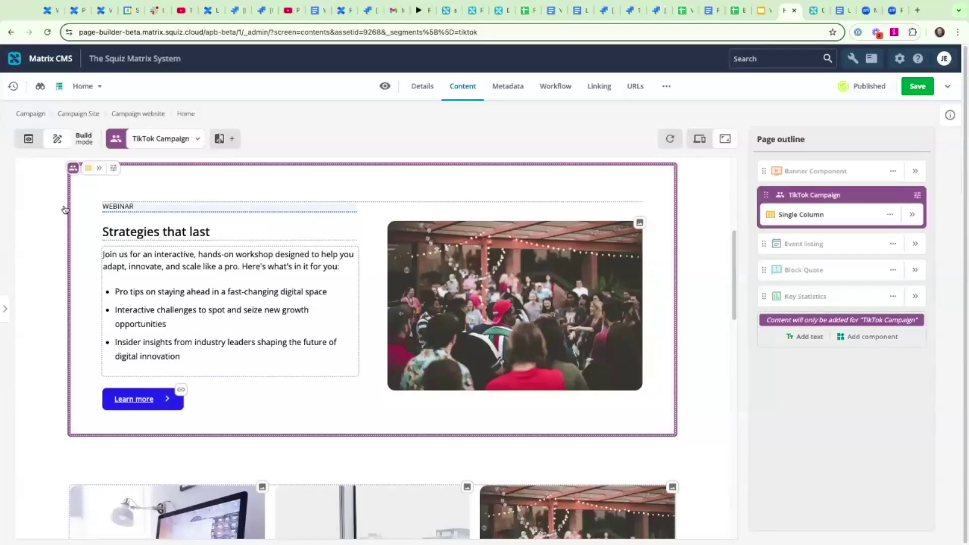
Step: Preview the home page as the TikTok Campaign segment, from the banner down to the personalized webinar section
left_click(29, 139)
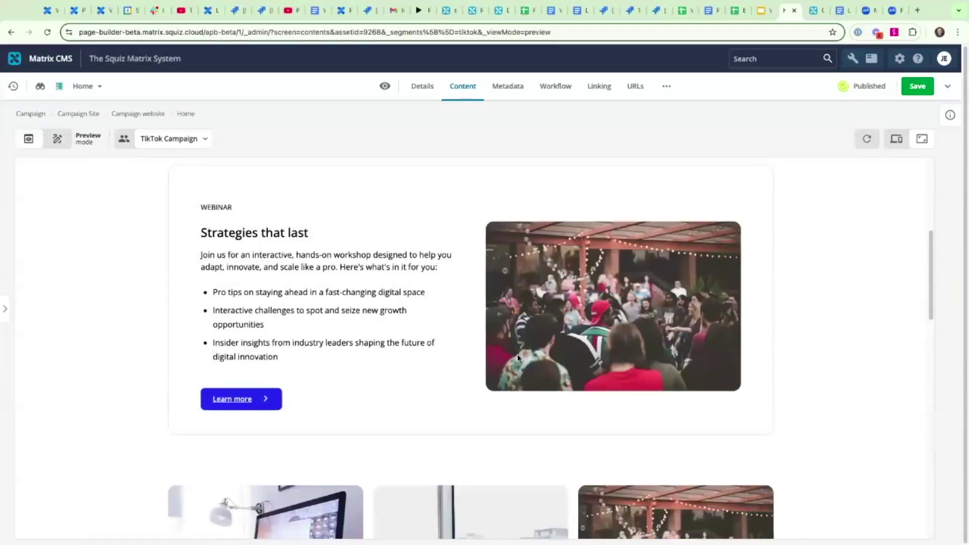
scroll(387, 362, "up", 6)
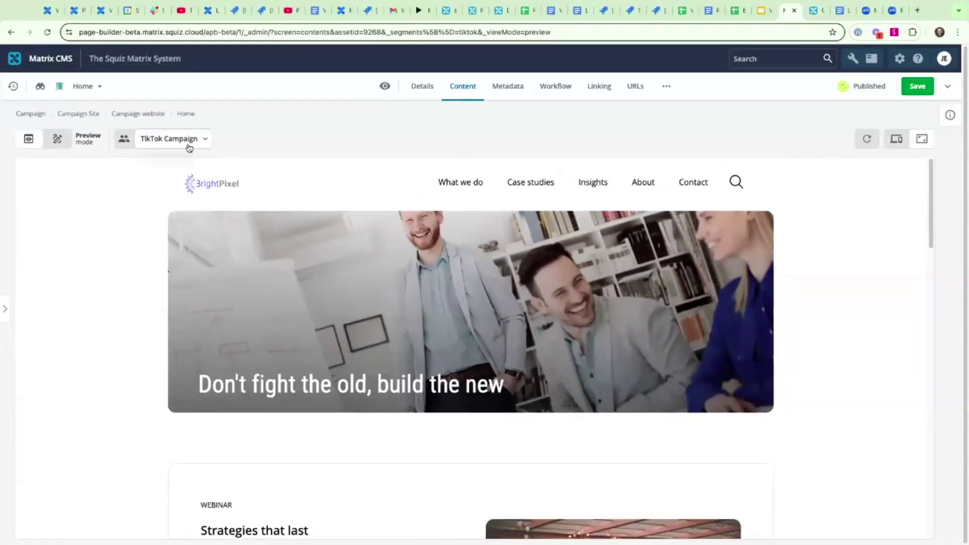
scroll(356, 283, "down", 3)
scroll(356, 284, "down", 3)
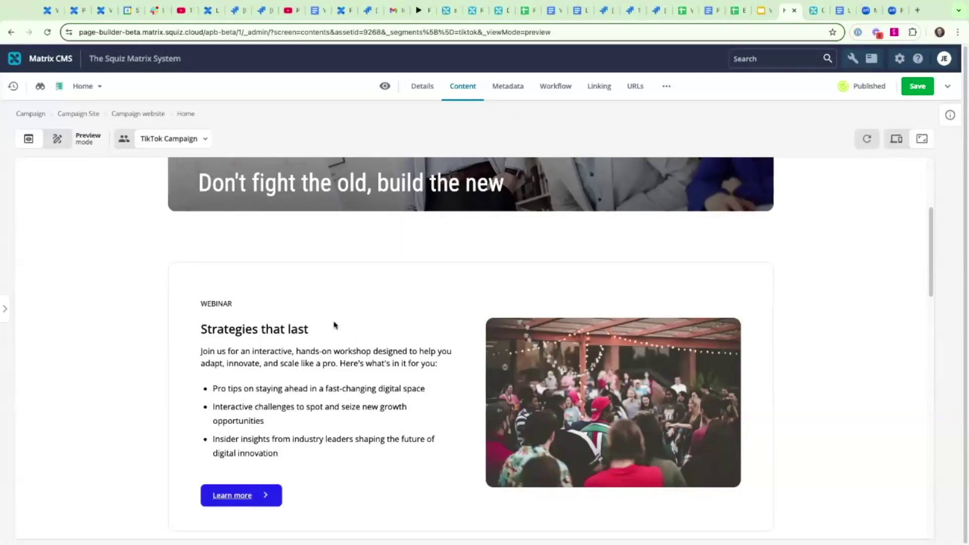
Step: Switch the preview to the Default segment and review the banner and webinar section for comparison
left_click(202, 141)
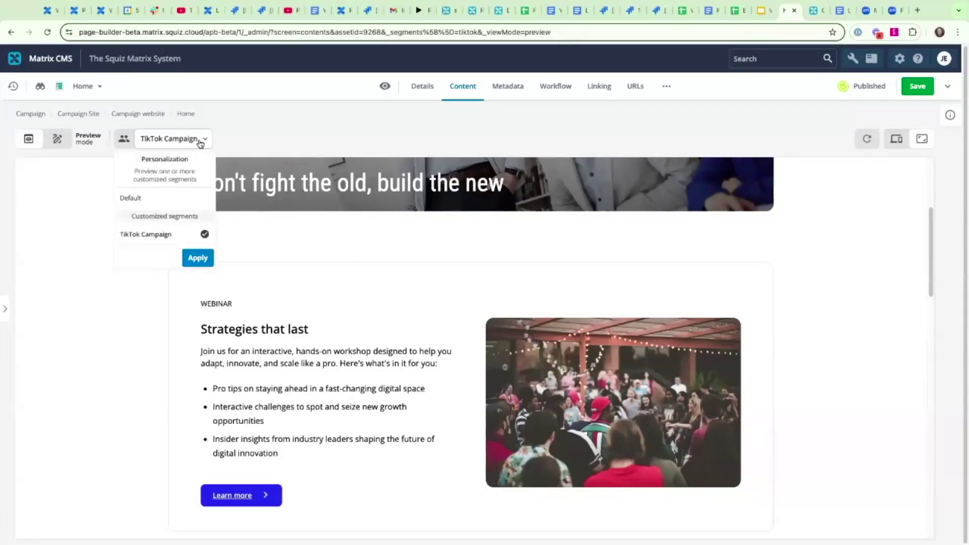
left_click(144, 200)
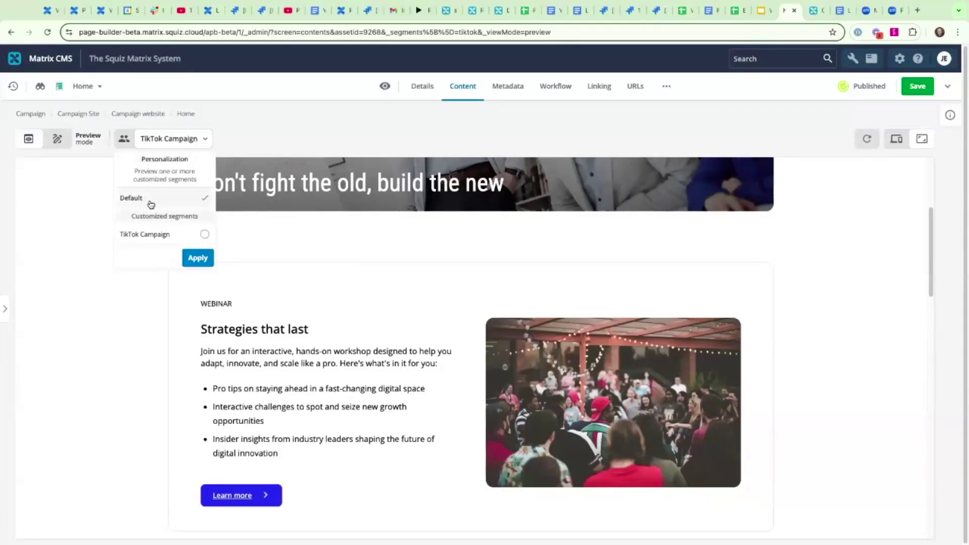
left_click(201, 262)
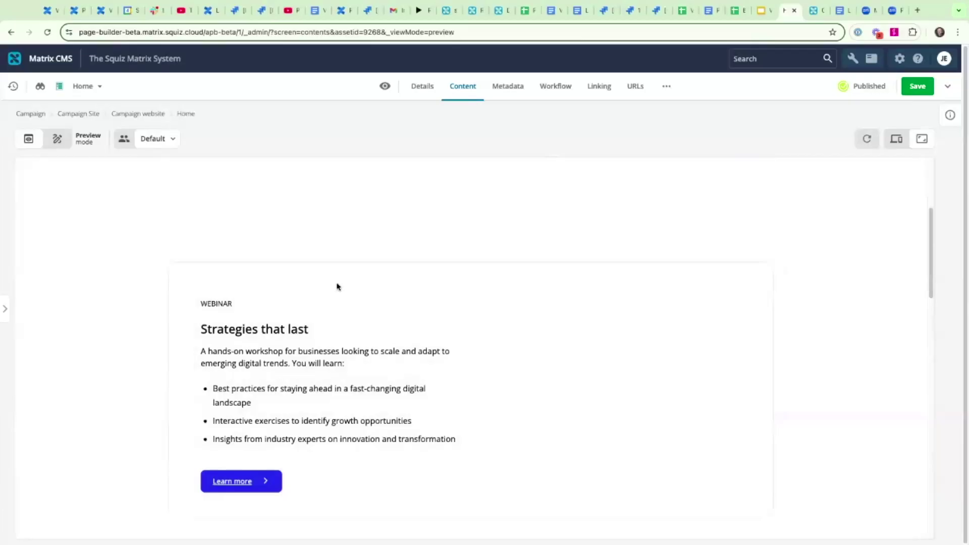
scroll(347, 285, "up", 4)
scroll(347, 286, "down", 5)
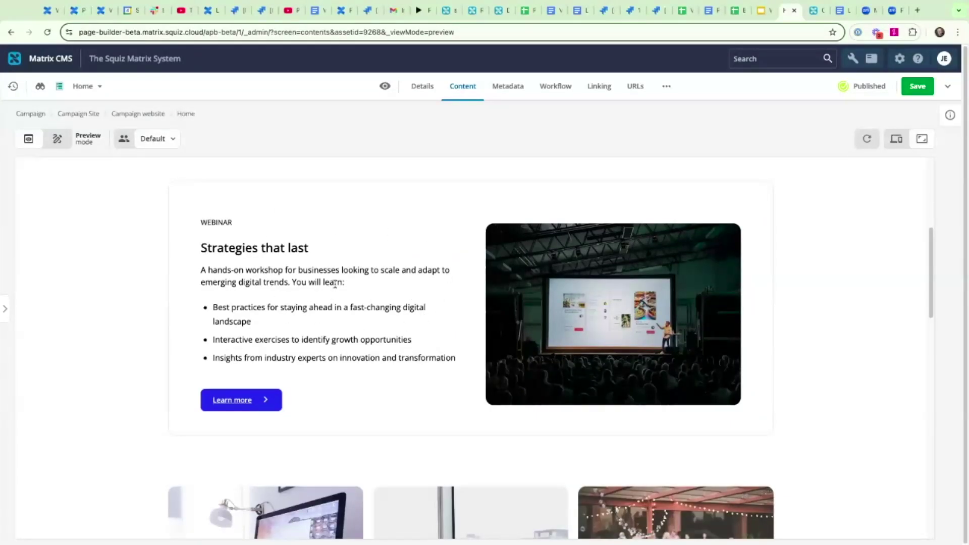
scroll(338, 292, "up", 2)
scroll(338, 292, "up", 4)
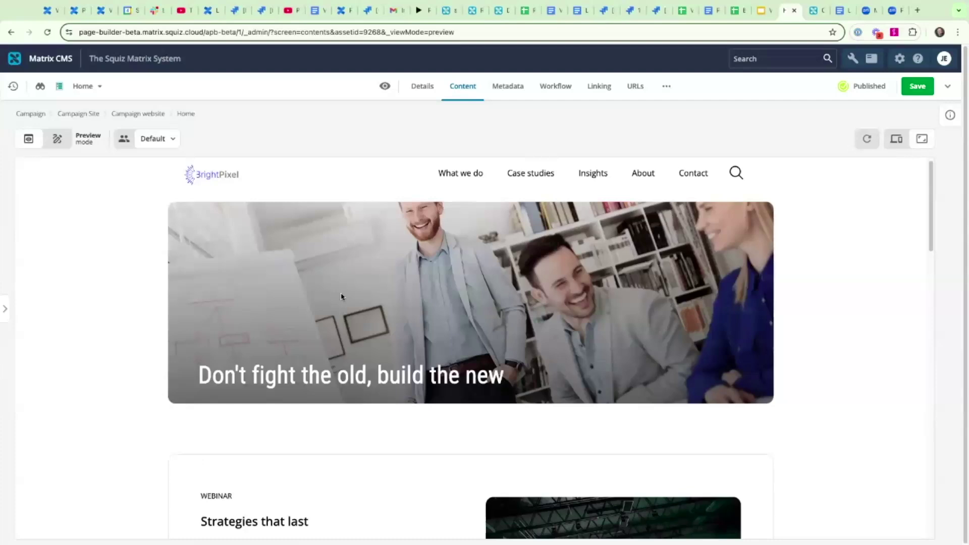
scroll(350, 314, "up", 1)
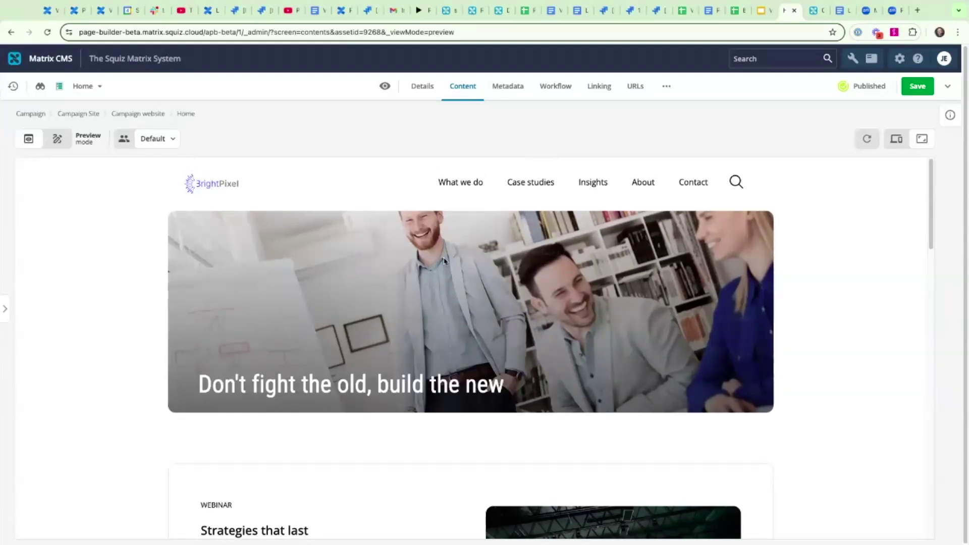
Step: Return to build mode, go to the Block Quote component and connect the available "Demo - AB test" to the page
left_click(57, 144)
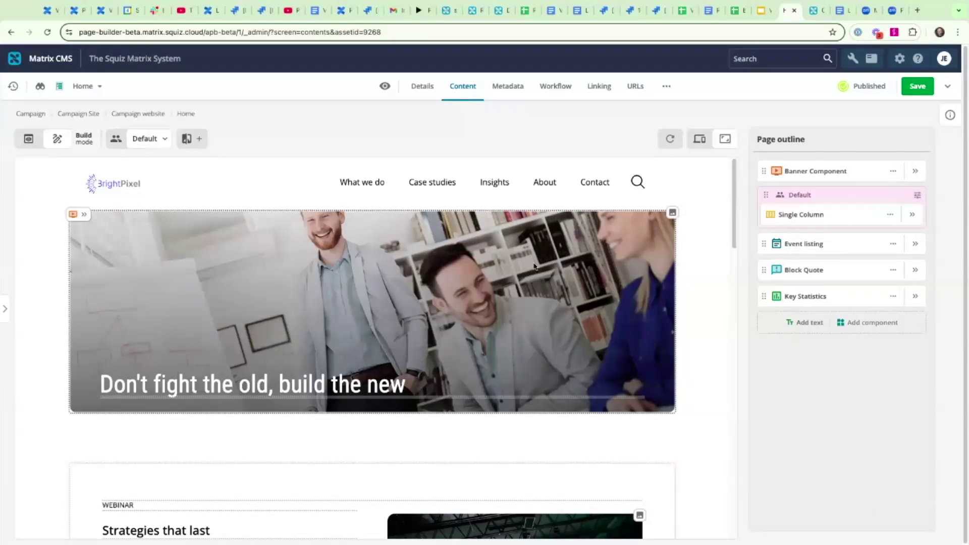
left_click(803, 273)
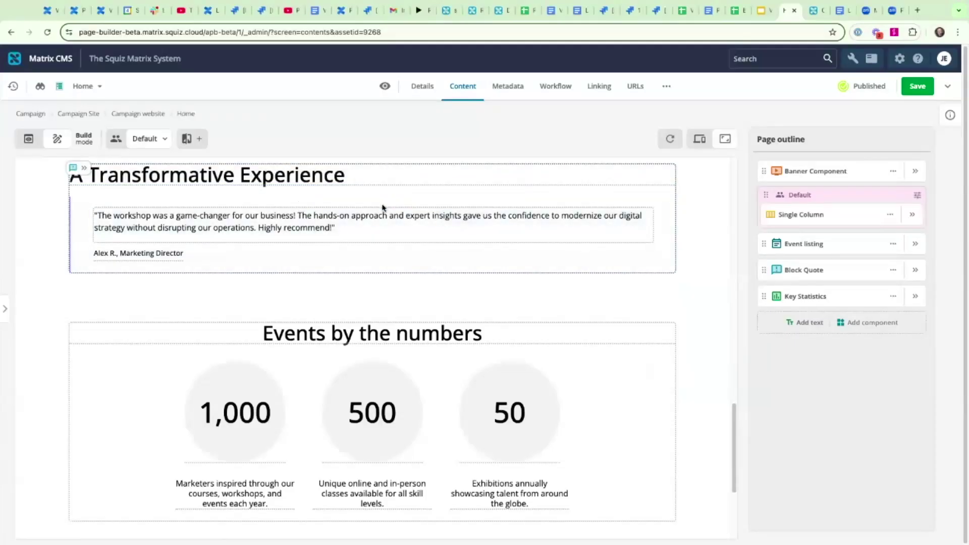
left_click(200, 144)
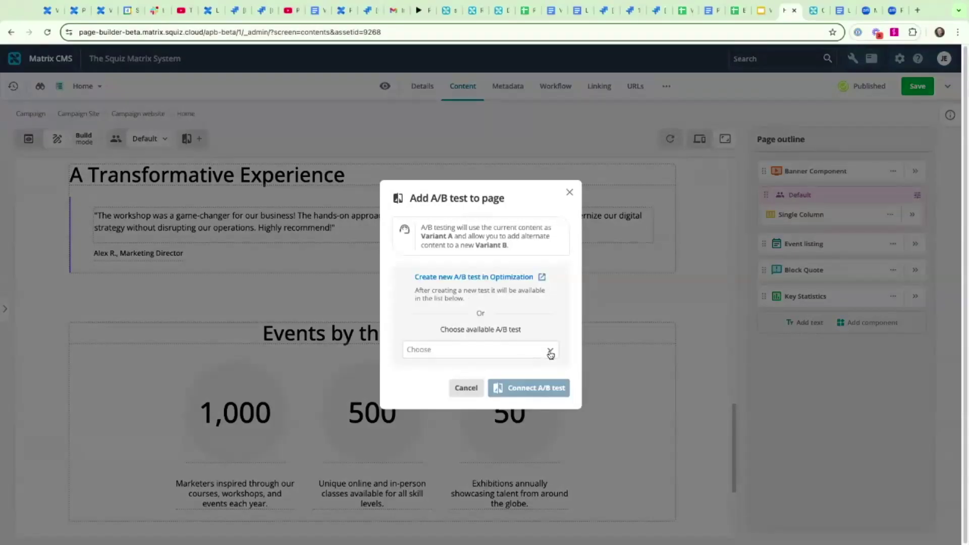
left_click(551, 355)
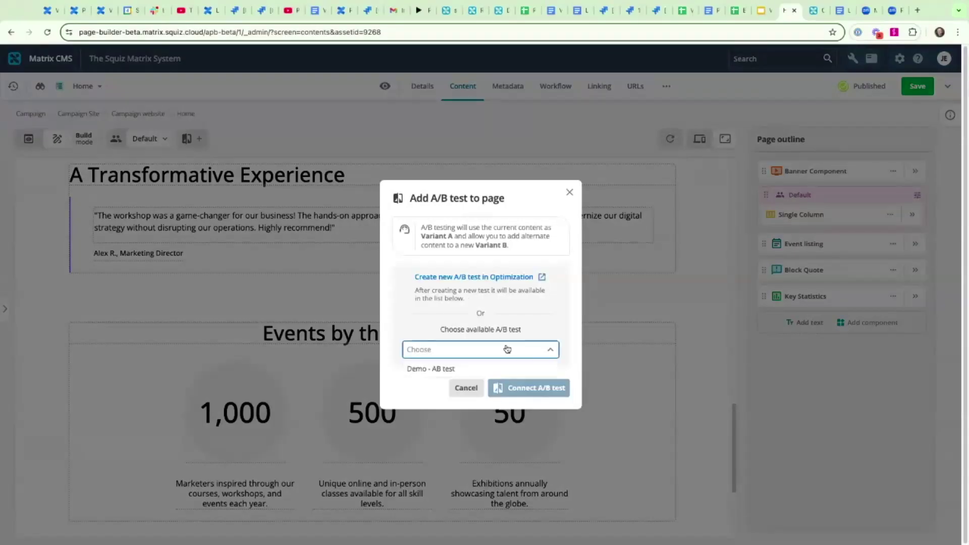
left_click(443, 370)
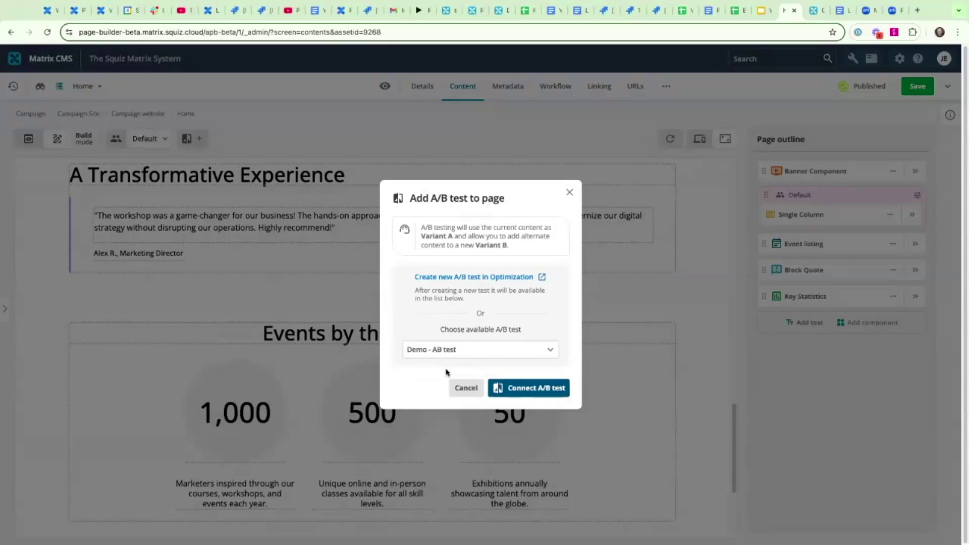
left_click(524, 389)
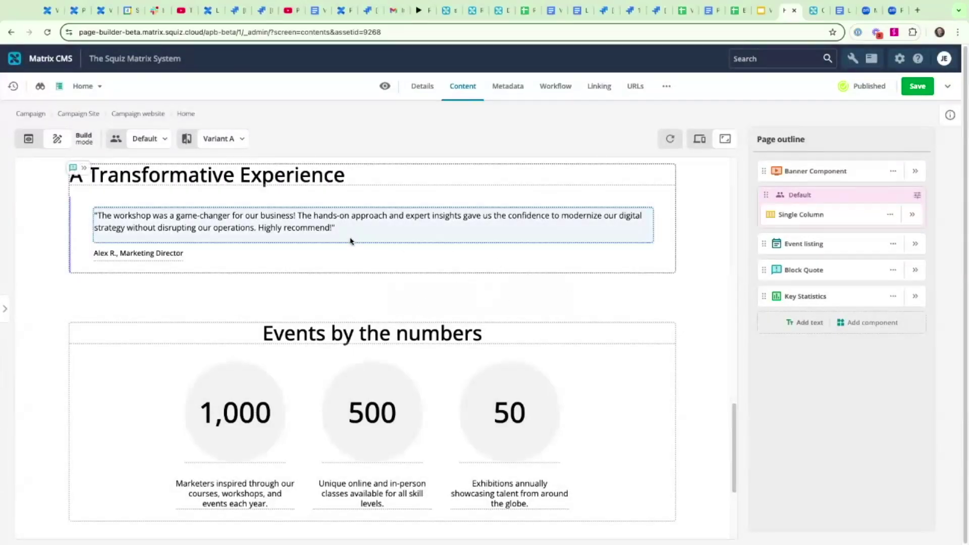
Step: In Variant B, include the "A Transformative Experience" quote block in the A/B test with Hide (leave blank) as its starting point
left_click(244, 141)
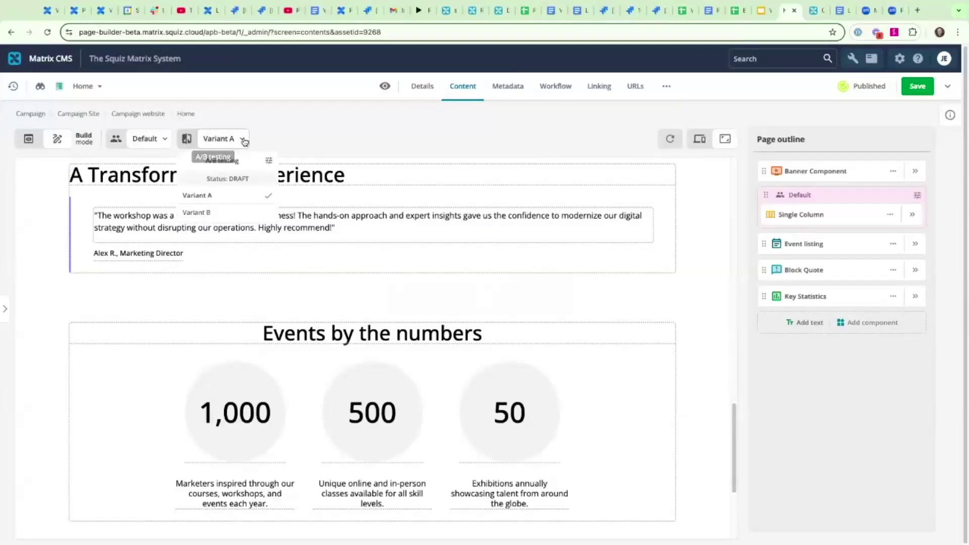
left_click(195, 214)
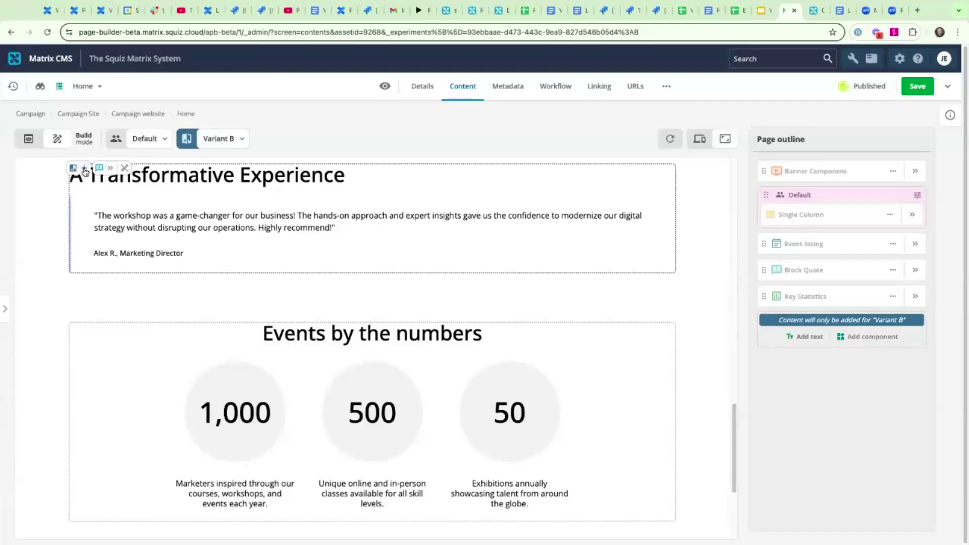
scroll(82, 188, "up", 1)
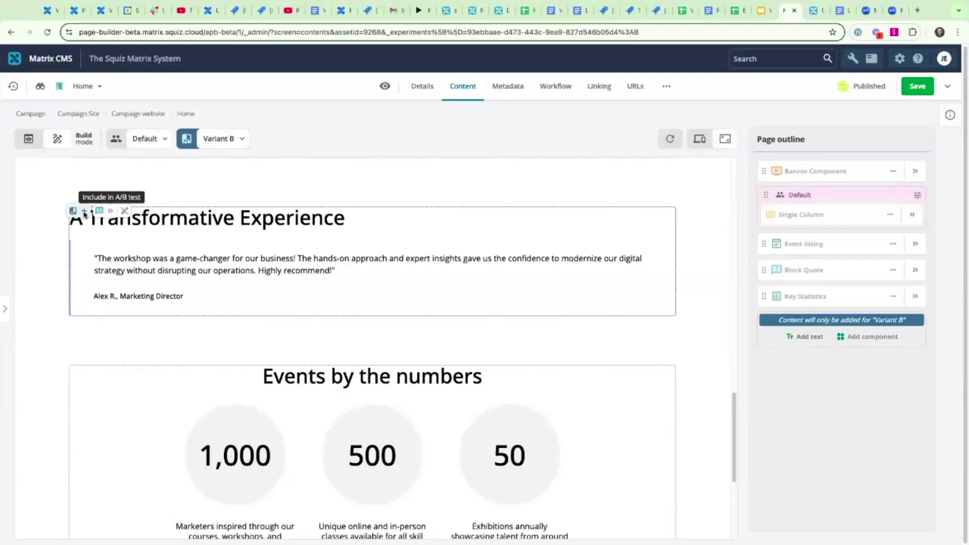
left_click(84, 212)
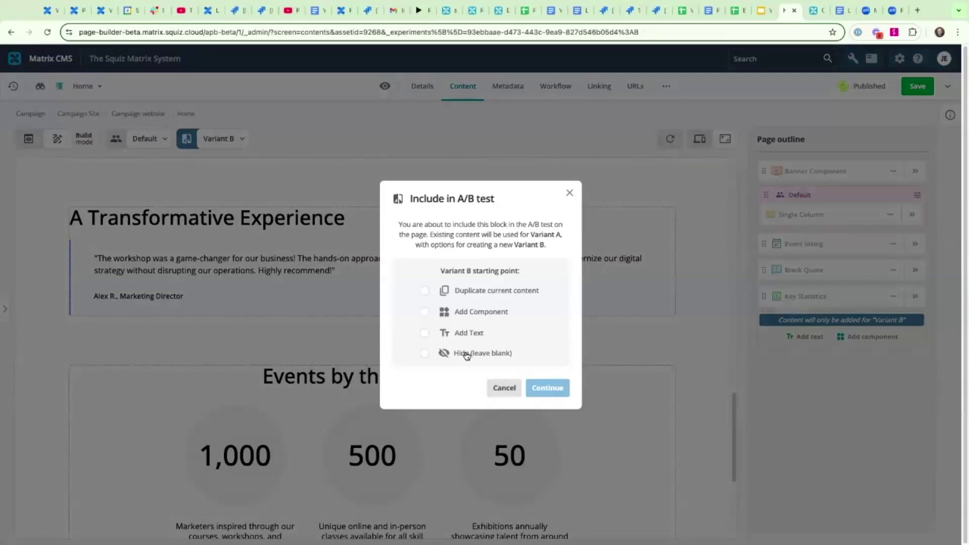
left_click(425, 354)
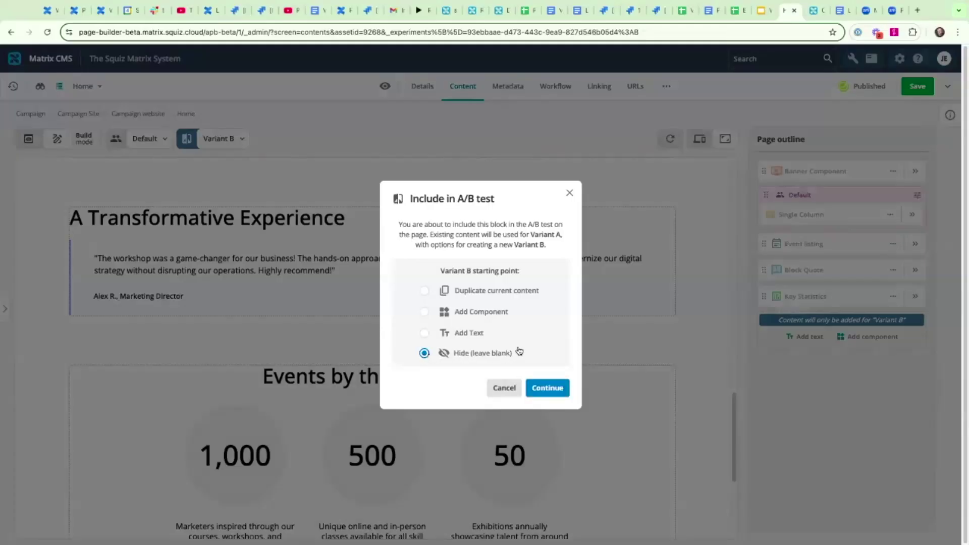
left_click(550, 396)
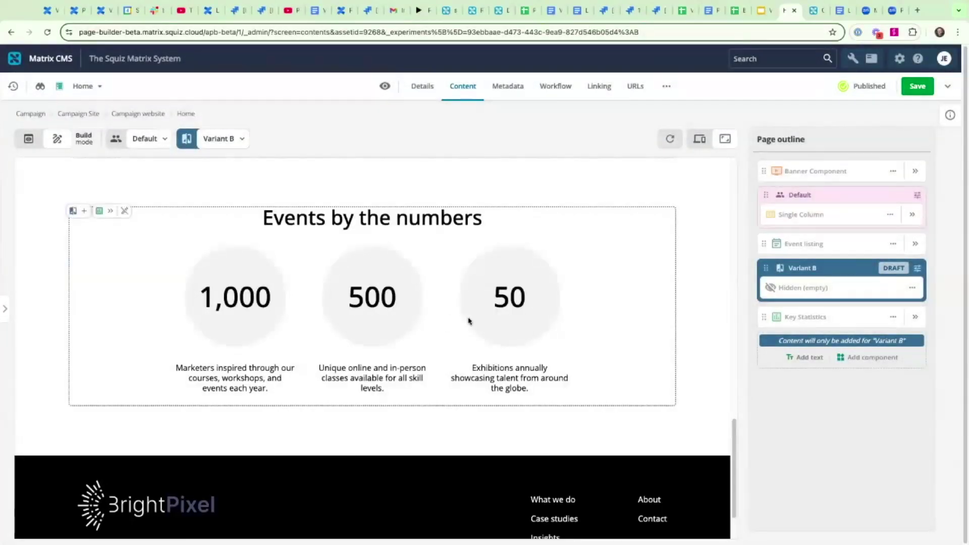
Step: Inspect the area below the event listing in Variant B and switch to Variant A to compare the quote block
scroll(468, 321, "up", 5)
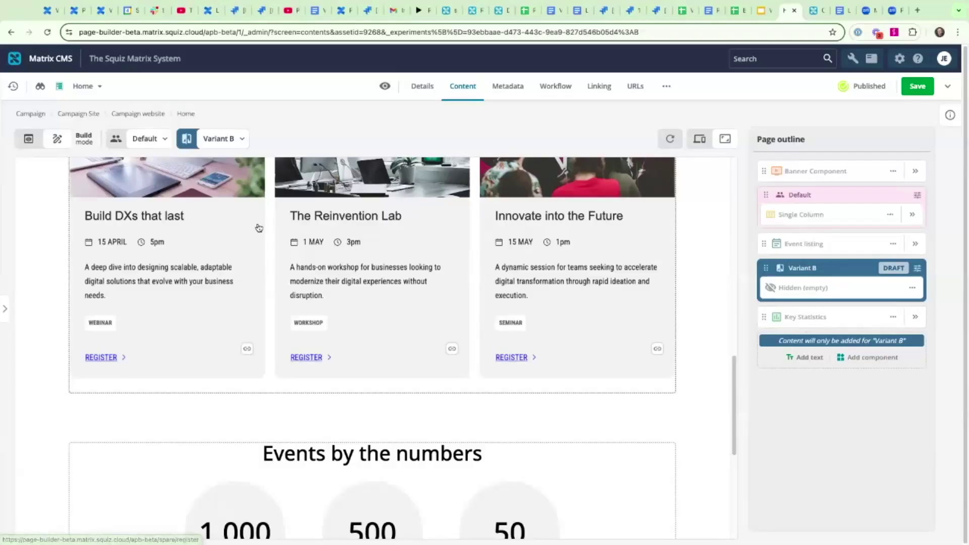
left_click(241, 143)
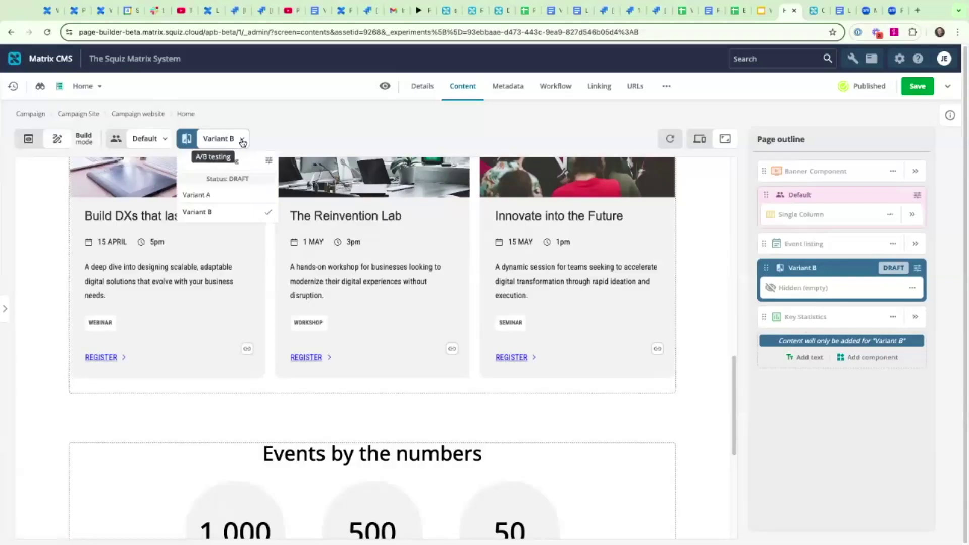
left_click(211, 196)
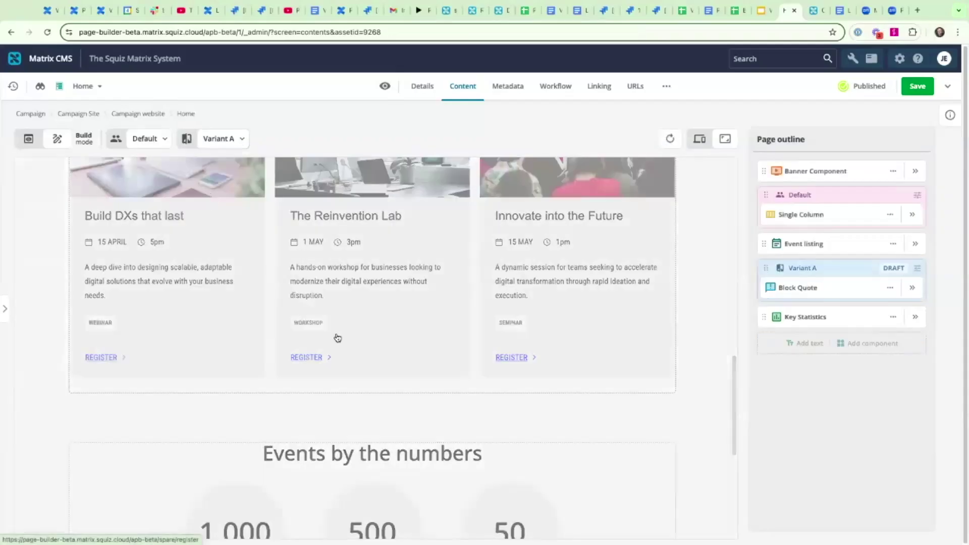
scroll(334, 337, "down", 1)
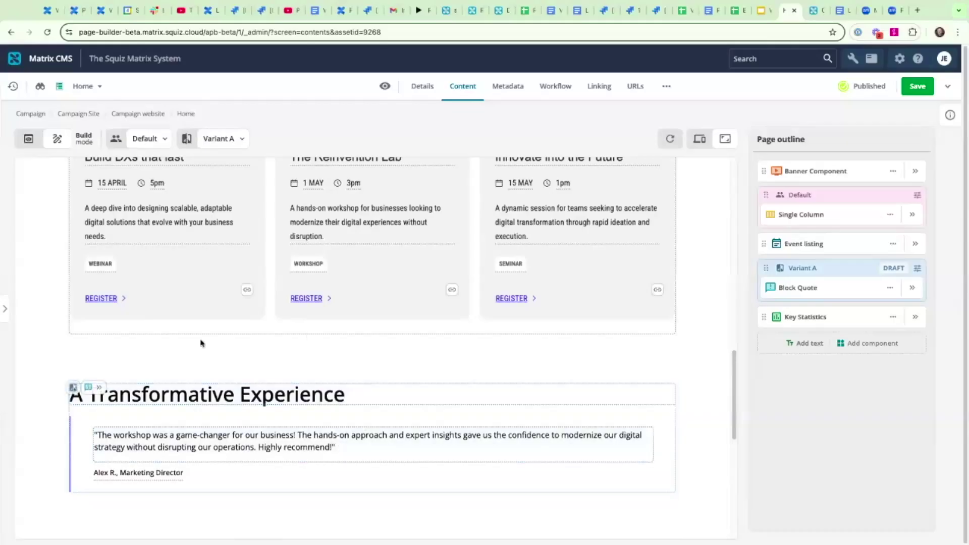
scroll(336, 398, "up", 4)
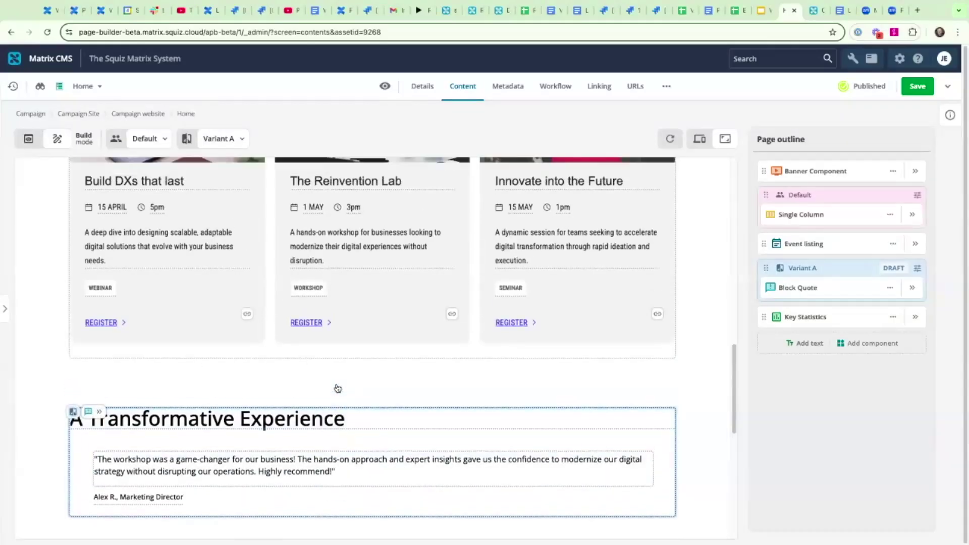
scroll(338, 387, "up", 5)
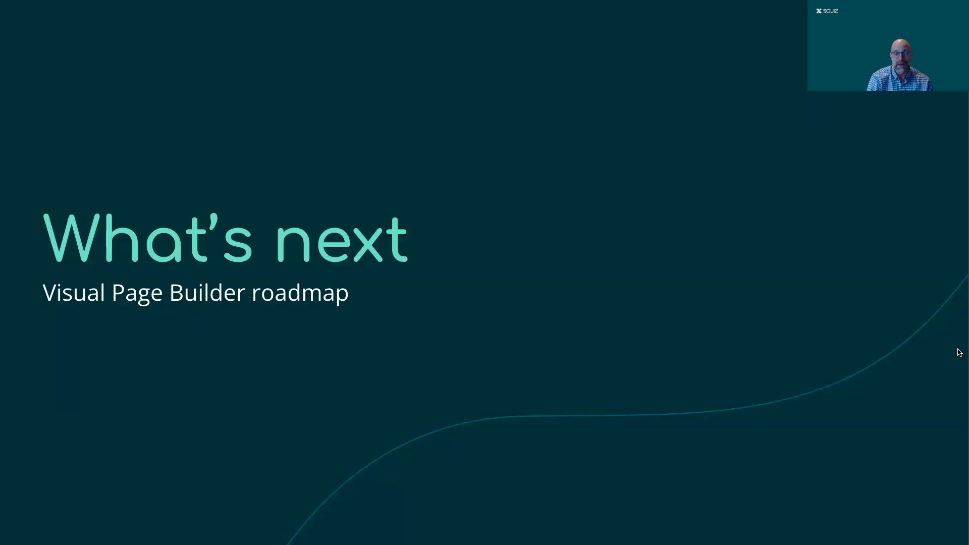
key("Right")
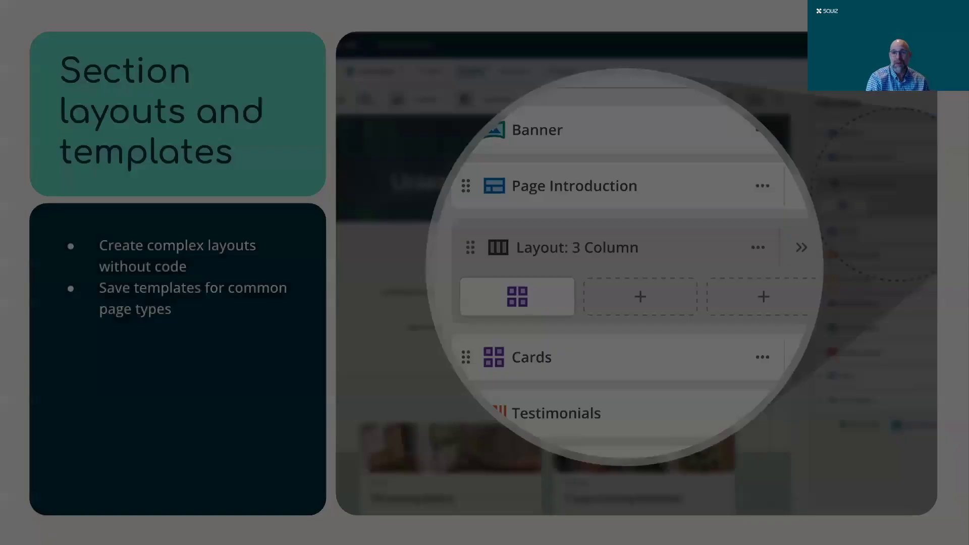